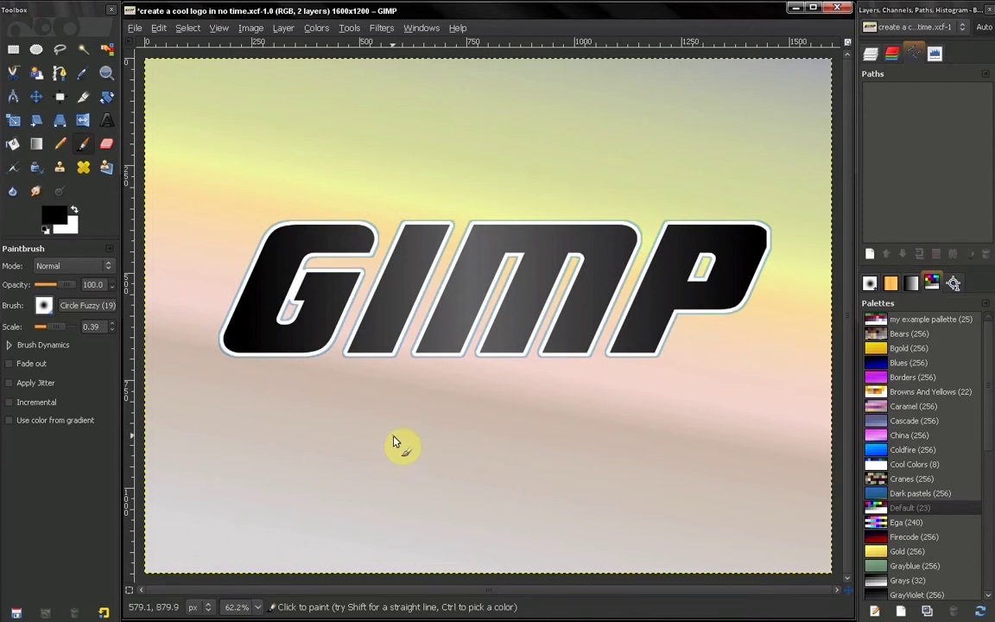
Preview the Quick Mask over the whole logo image and turn it back off.
{"action": "left_click", "coordinate": [130, 591]}
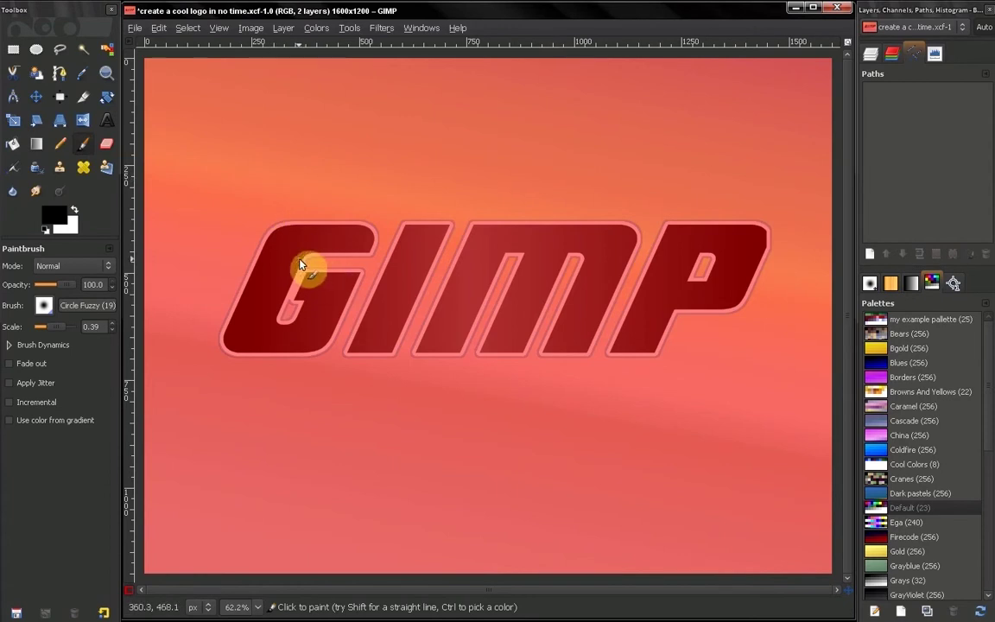
{"action": "left_click", "coordinate": [131, 589]}
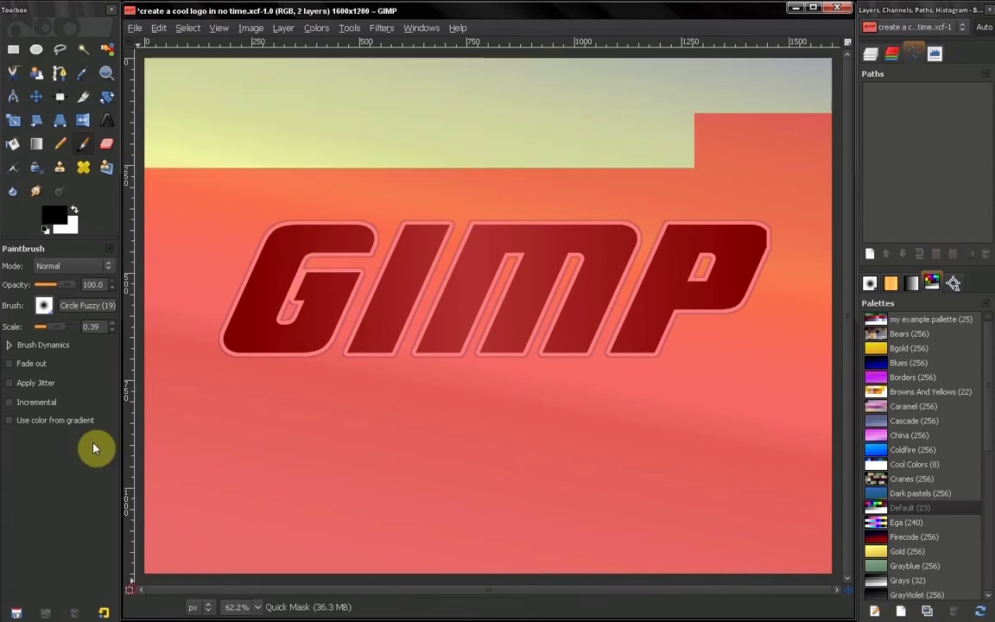
Roughly outline the whole GIMP text with the Foreground Select tool, set to mark foreground.
{"action": "left_click", "coordinate": [36, 73]}
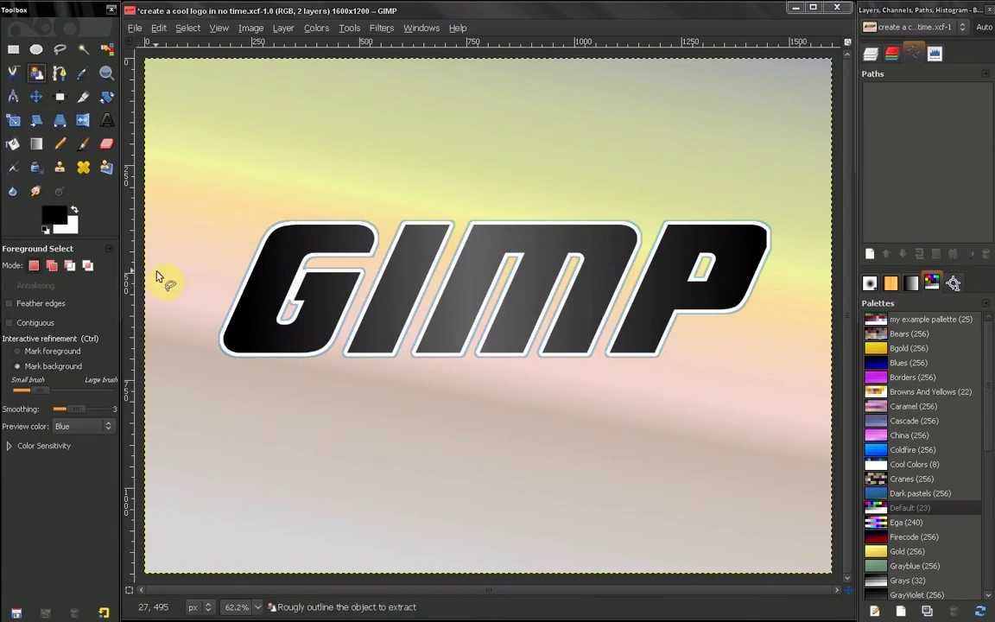
{"action": "left_click", "coordinate": [27, 351]}
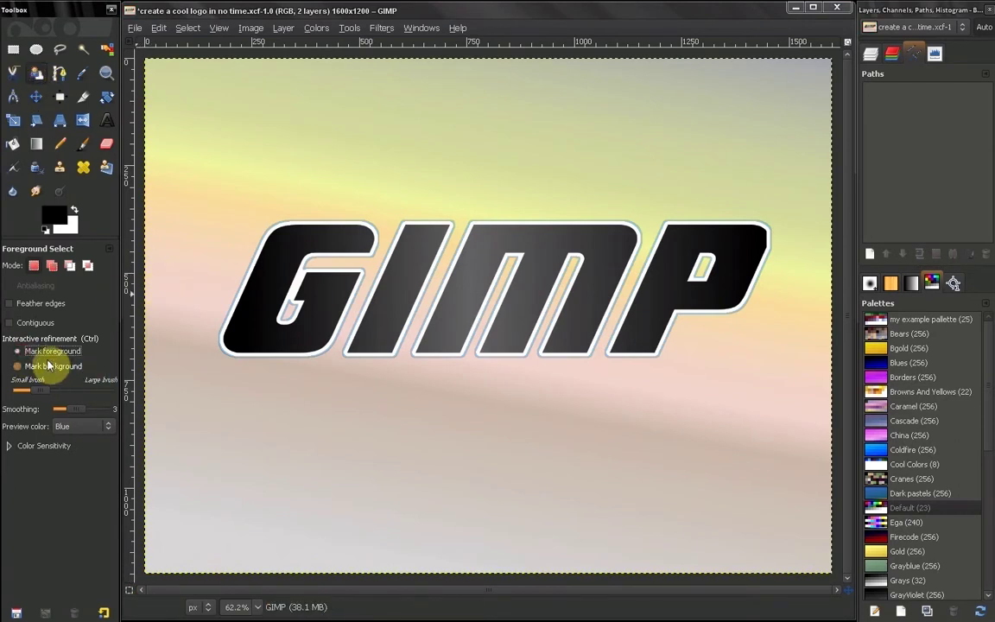
{"action": "left_click", "coordinate": [62, 366]}
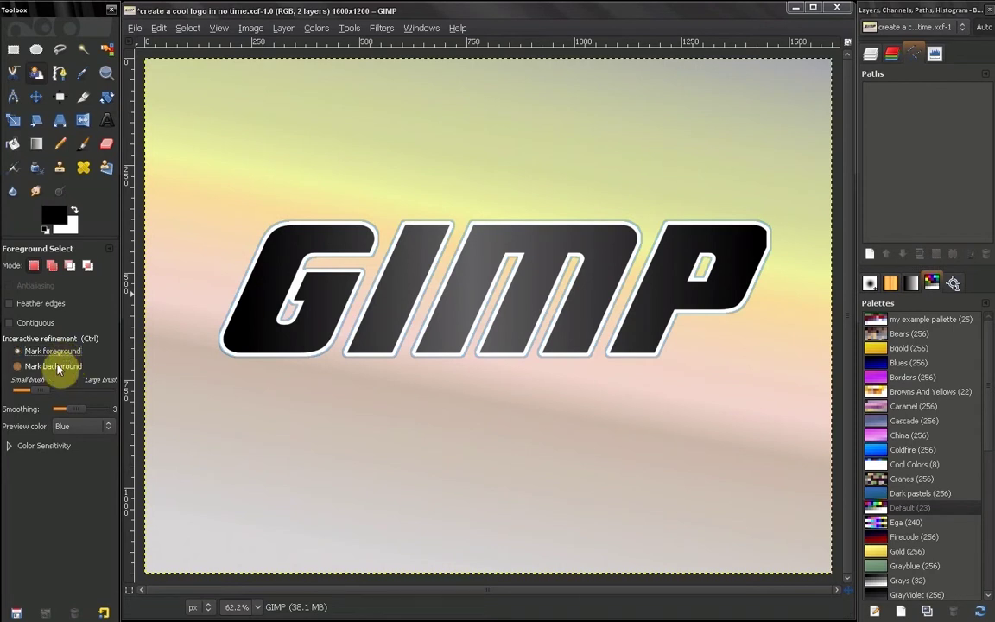
{"action": "left_click_drag", "start_coordinate": [253, 197], "coordinate": [727, 191]}
{"action": "mouse_move", "coordinate": [798, 268]}
{"action": "left_mouse_down"}
{"action": "mouse_move", "coordinate": [751, 355]}
{"action": "mouse_move", "coordinate": [671, 410]}
{"action": "mouse_move", "coordinate": [396, 414]}
{"action": "mouse_move", "coordinate": [193, 391]}
{"action": "left_mouse_up"}
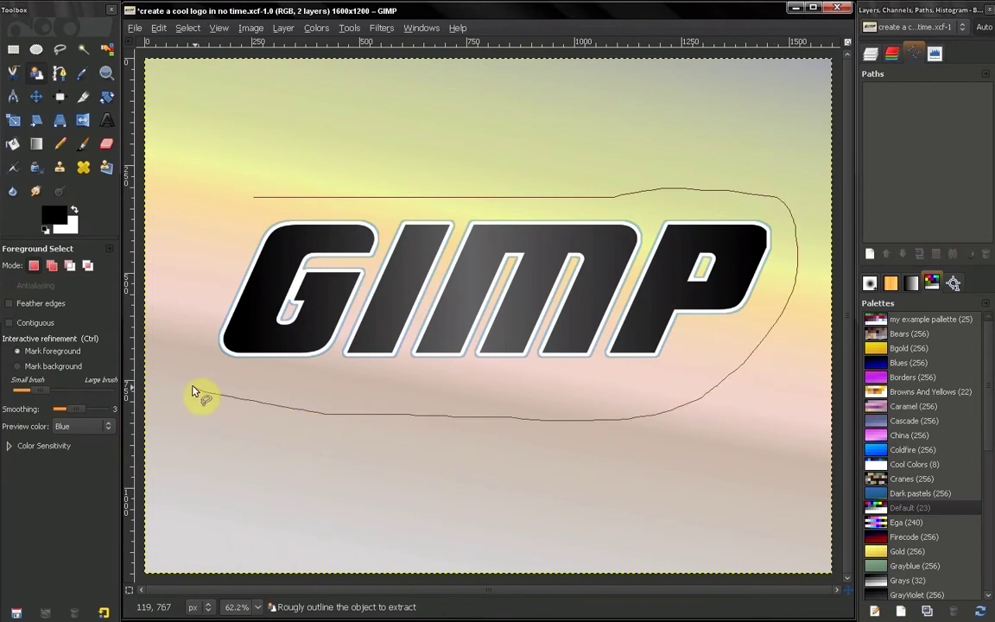
{"action": "left_click_drag", "start_coordinate": [264, 210], "coordinate": [250, 199]}
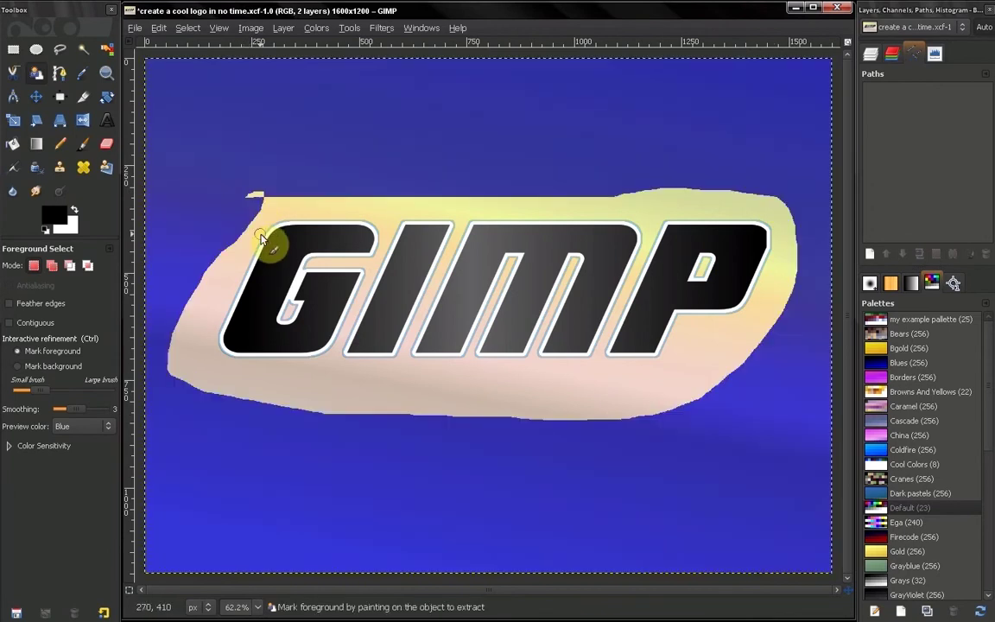
Mark the letters as foreground and the surrounding area as background, accept the selection, and set the tool back to mark foreground.
{"action": "left_click_drag", "start_coordinate": [262, 240], "coordinate": [229, 337]}
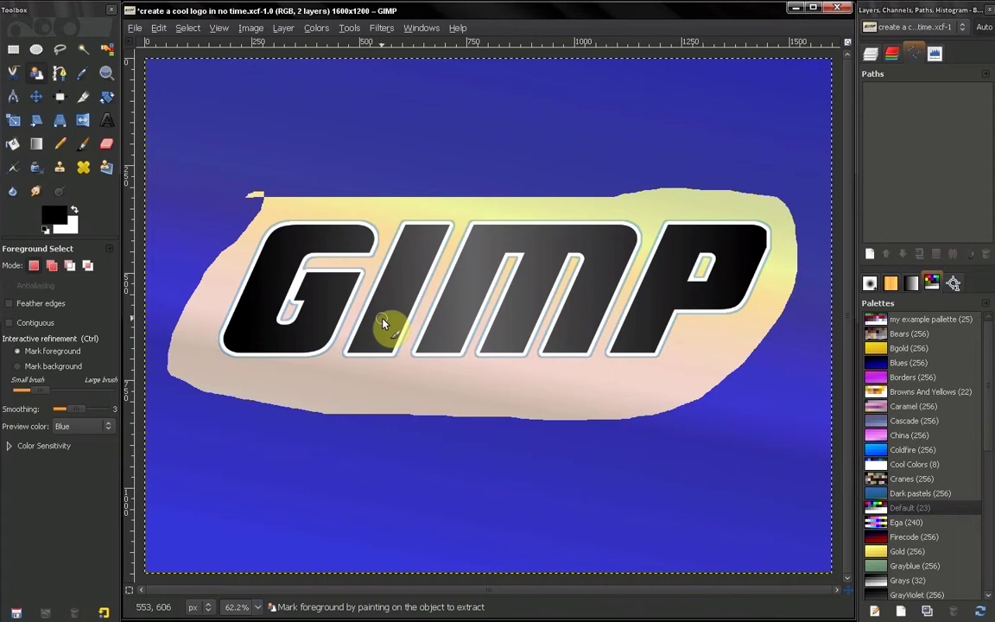
{"action": "left_click", "coordinate": [17, 366]}
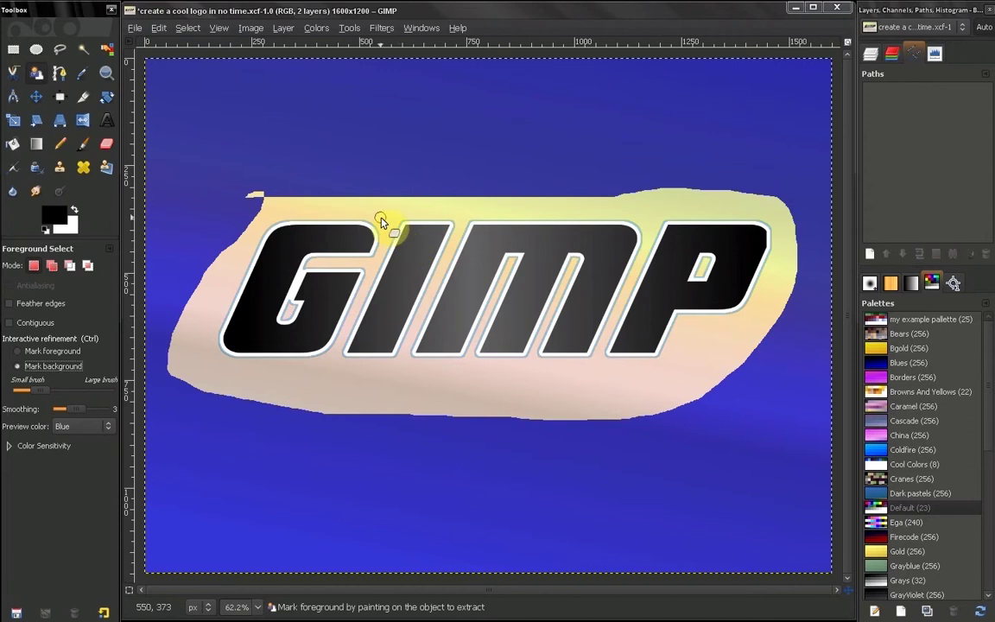
{"action": "left_click_drag", "start_coordinate": [374, 209], "coordinate": [735, 208]}
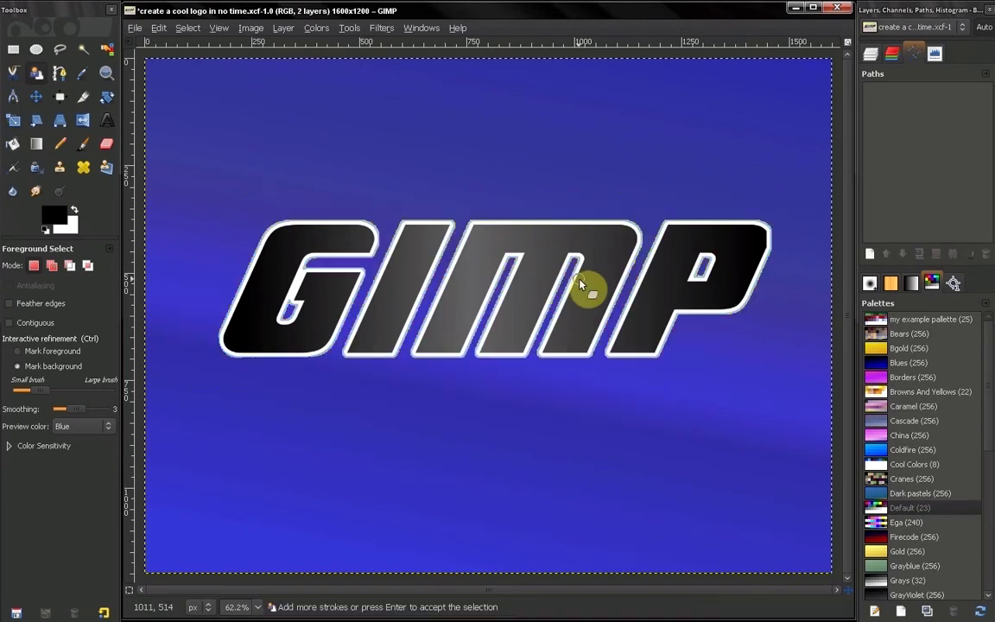
{"action": "key", "text": "Return"}
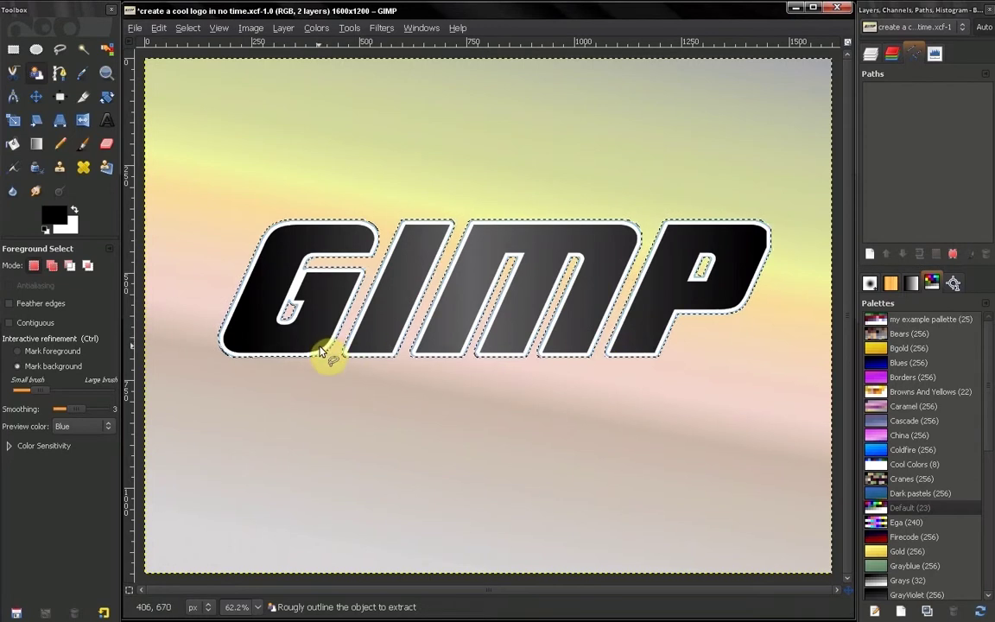
{"action": "left_click", "coordinate": [19, 353]}
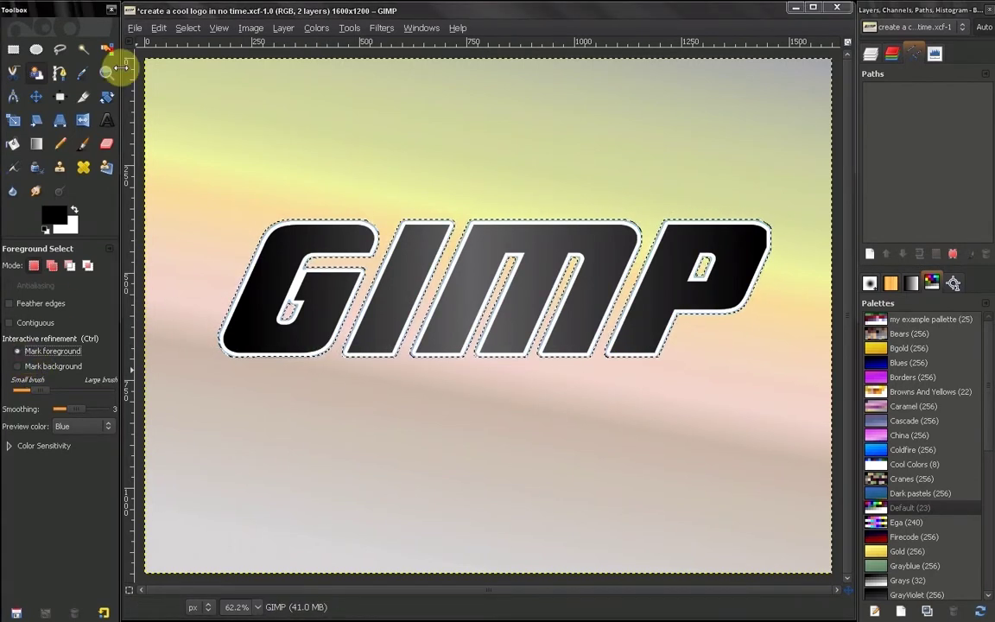
Turn on the Quick Mask for the selection of the GIMP letters.
{"action": "left_click", "coordinate": [129, 590]}
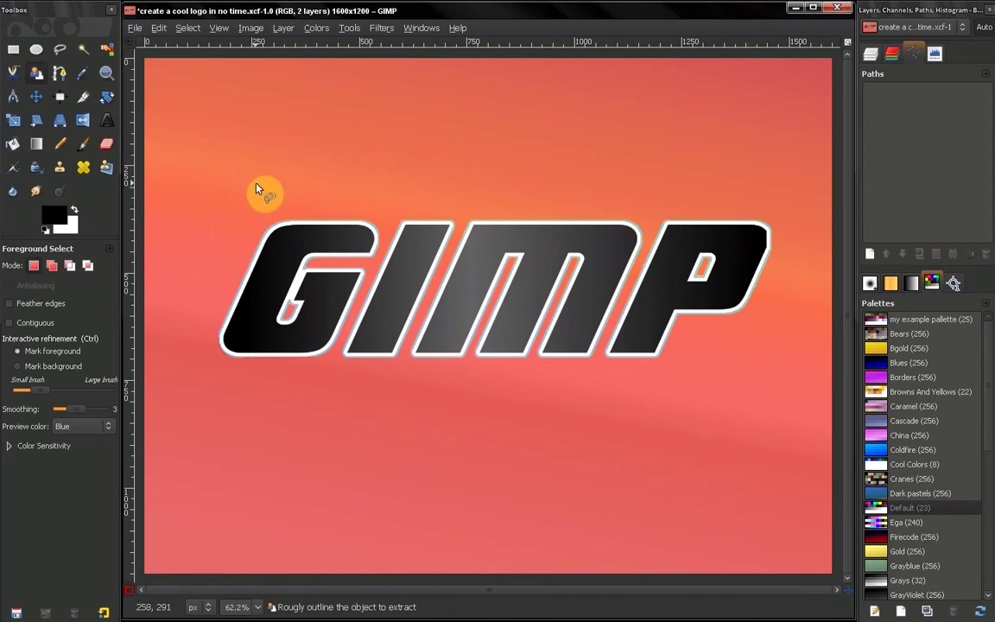
{"action": "mouse_move", "coordinate": [255, 189]}
{"action": "left_mouse_down"}
{"action": "mouse_move", "coordinate": [269, 269]}
{"action": "mouse_move", "coordinate": [250, 320]}
{"action": "left_mouse_up"}
{"action": "mouse_move", "coordinate": [271, 278]}
{"action": "left_mouse_down"}
{"action": "mouse_move", "coordinate": [286, 247]}
{"action": "mouse_move", "coordinate": [250, 295]}
{"action": "mouse_move", "coordinate": [256, 276]}
{"action": "left_mouse_up"}
Try painting black Paintbrush strokes at scale 0.93 on the G in the mask, check them as a selection, and undo them.
{"action": "left_click", "coordinate": [83, 143]}
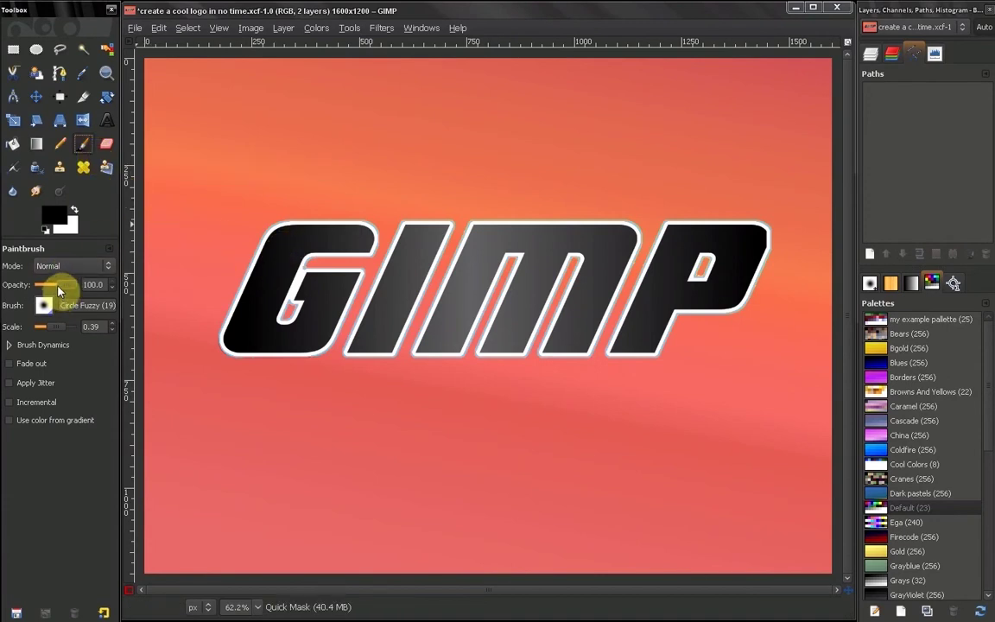
{"action": "left_click_drag", "start_coordinate": [56, 326], "coordinate": [58, 326]}
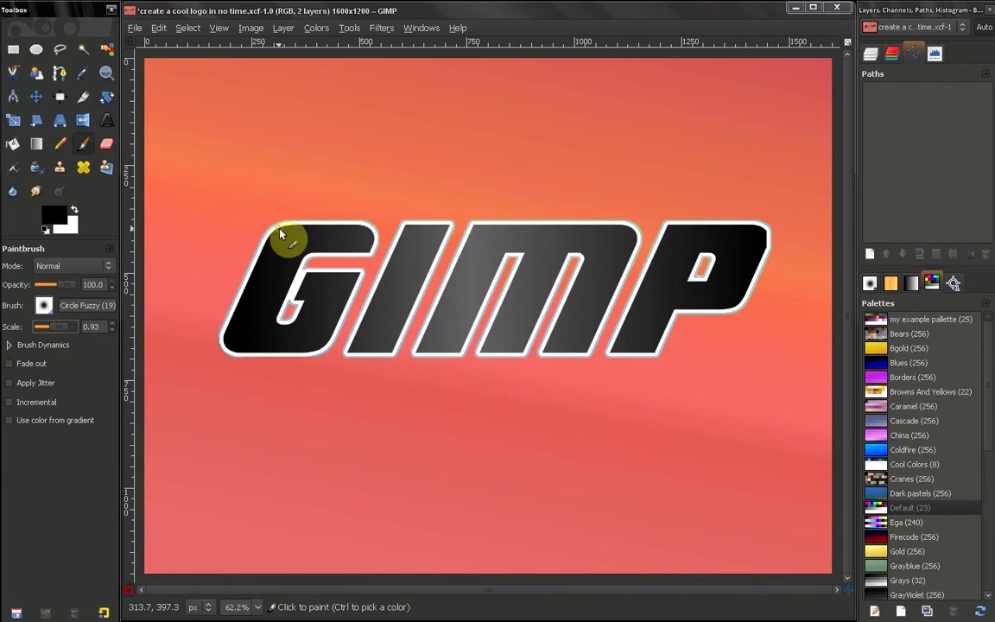
{"action": "mouse_move", "coordinate": [280, 229]}
{"action": "left_mouse_down"}
{"action": "mouse_move", "coordinate": [276, 269]}
{"action": "mouse_move", "coordinate": [302, 250]}
{"action": "left_mouse_up"}
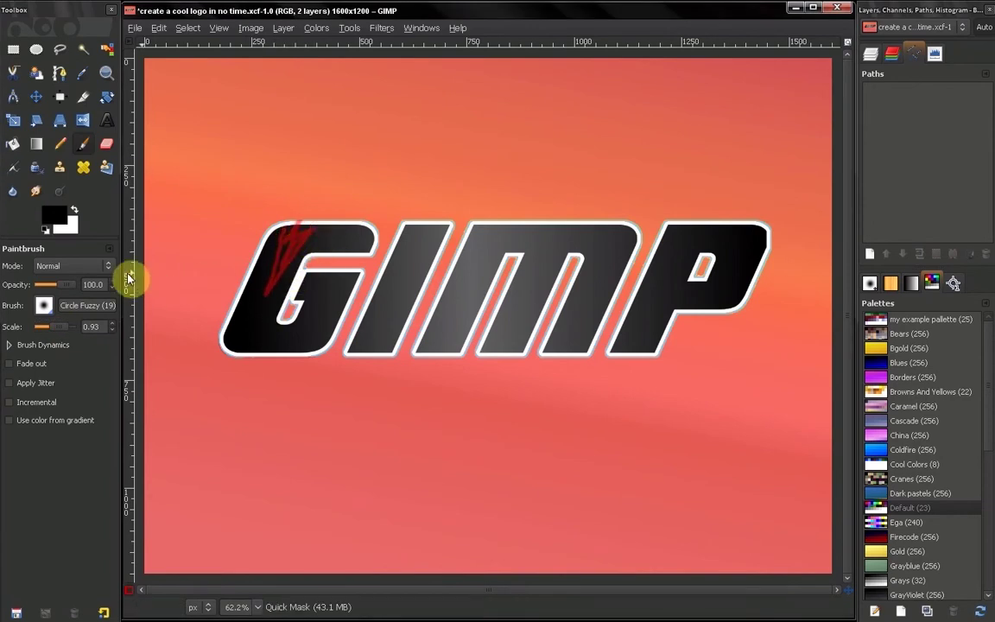
{"action": "left_click", "coordinate": [126, 591]}
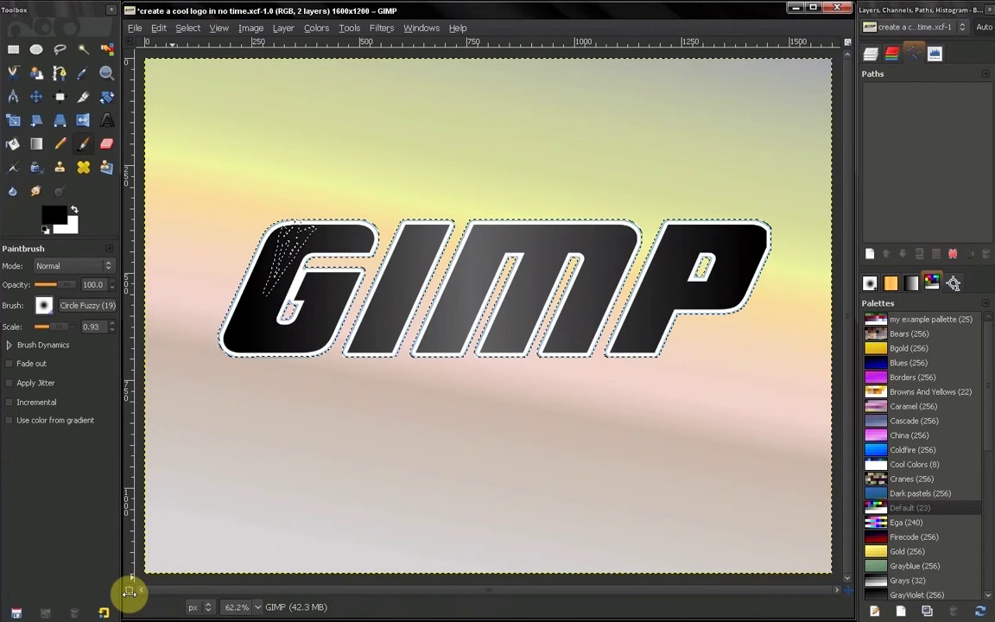
{"action": "key", "text": "ctrl+z"}
{"action": "key", "text": "ctrl+z"}
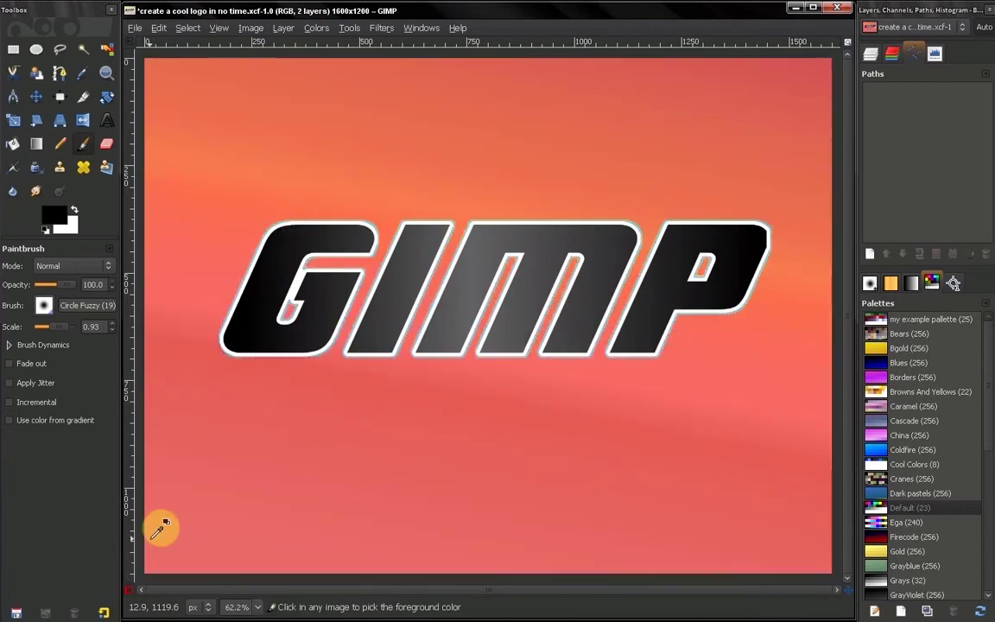
Reset the colors to black and white and swap them so that white is the foreground color.
{"action": "left_click", "coordinate": [45, 228]}
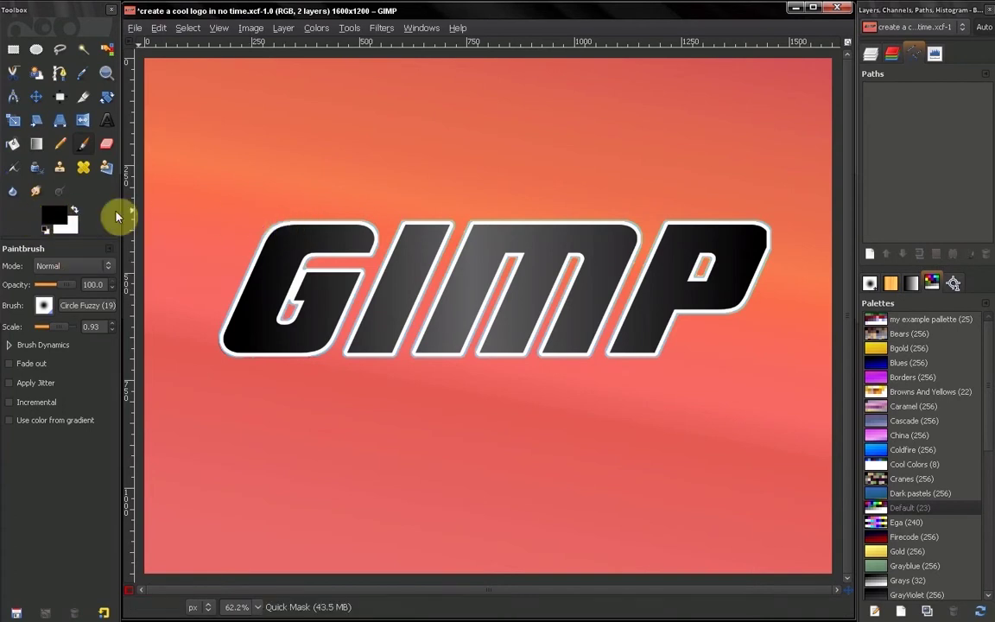
{"action": "left_click", "coordinate": [74, 212]}
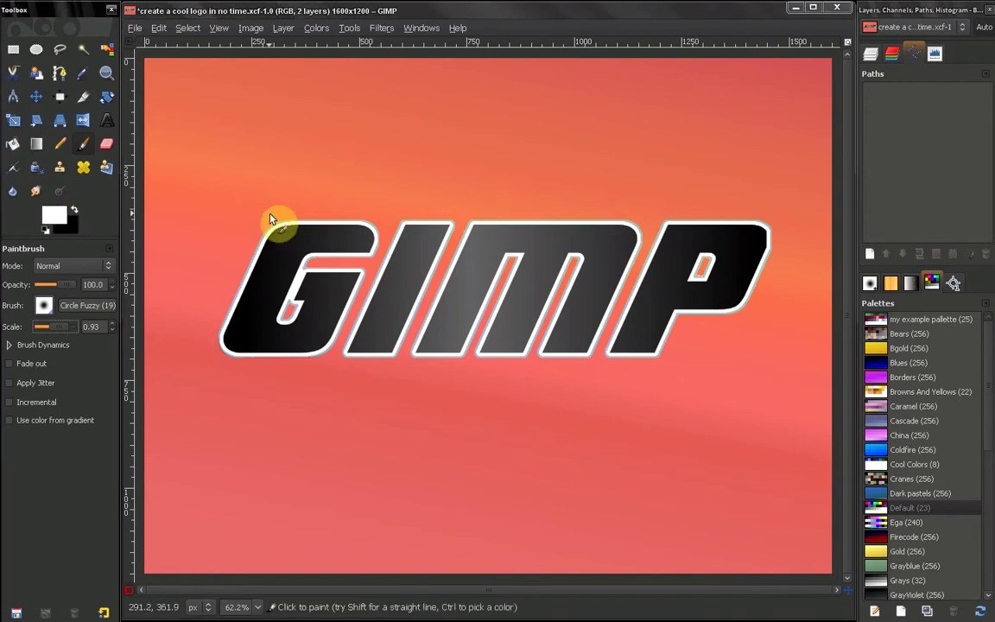
Try painting loose white strokes around the G in the mask, check them as a selection, and undo them.
{"action": "mouse_move", "coordinate": [246, 228]}
{"action": "left_mouse_down"}
{"action": "mouse_move", "coordinate": [352, 212]}
{"action": "mouse_move", "coordinate": [215, 204]}
{"action": "mouse_move", "coordinate": [373, 308]}
{"action": "mouse_move", "coordinate": [284, 378]}
{"action": "mouse_move", "coordinate": [189, 339]}
{"action": "mouse_move", "coordinate": [238, 425]}
{"action": "left_mouse_up"}
{"action": "left_click", "coordinate": [130, 590]}
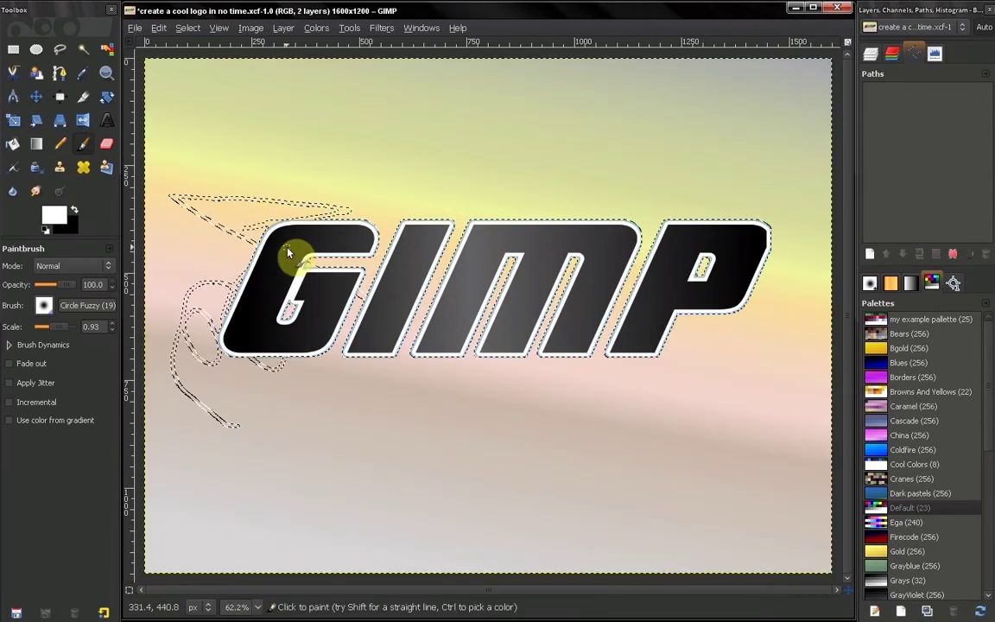
{"action": "key", "text": "ctrl"}
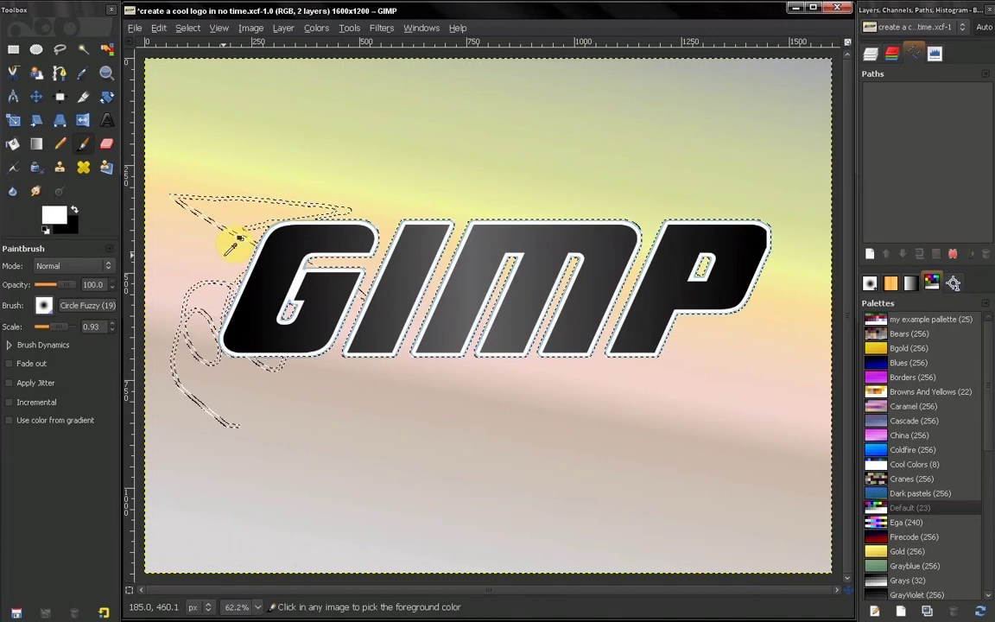
{"action": "key", "text": "ctrl+z"}
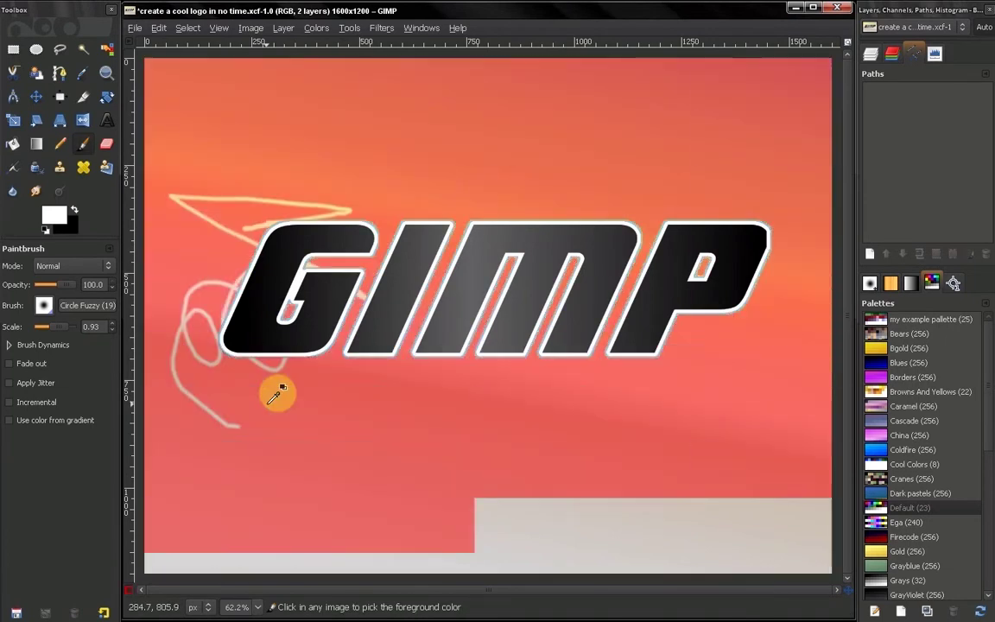
{"action": "key", "text": "ctrl+z"}
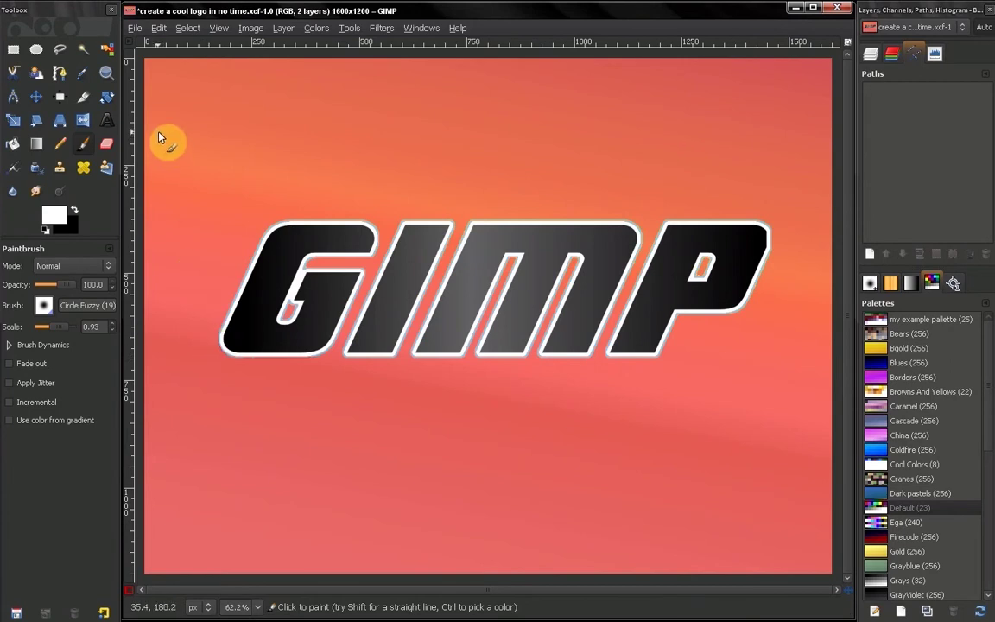
Paint white in the mask along the lower edge of the G to add its outline to the selection.
{"action": "left_click", "coordinate": [105, 74]}
{"action": "left_click_drag", "start_coordinate": [200, 317], "coordinate": [351, 413]}
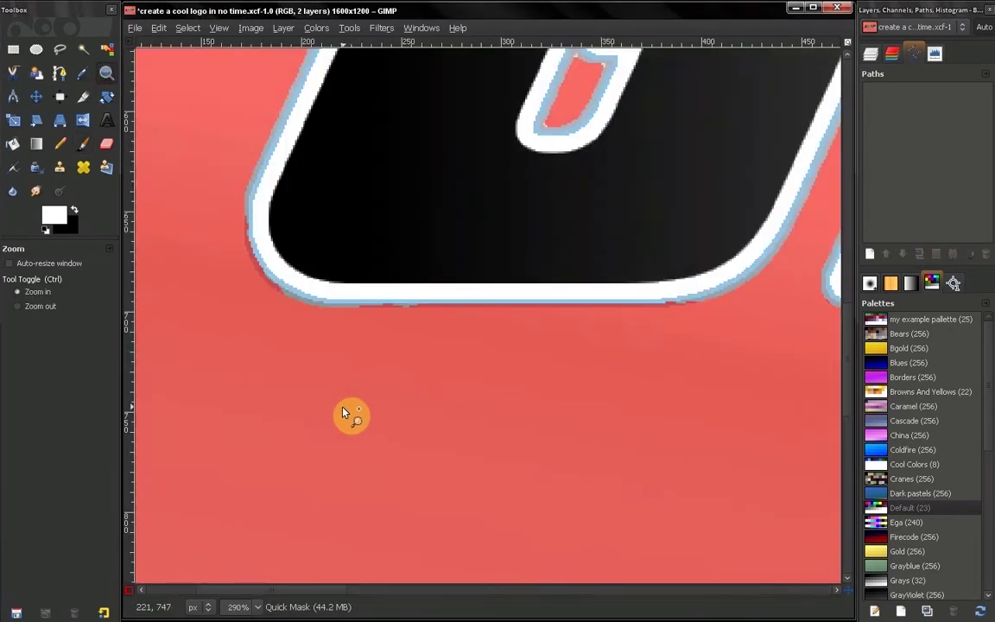
{"action": "left_click_drag", "start_coordinate": [420, 324], "coordinate": [347, 397]}
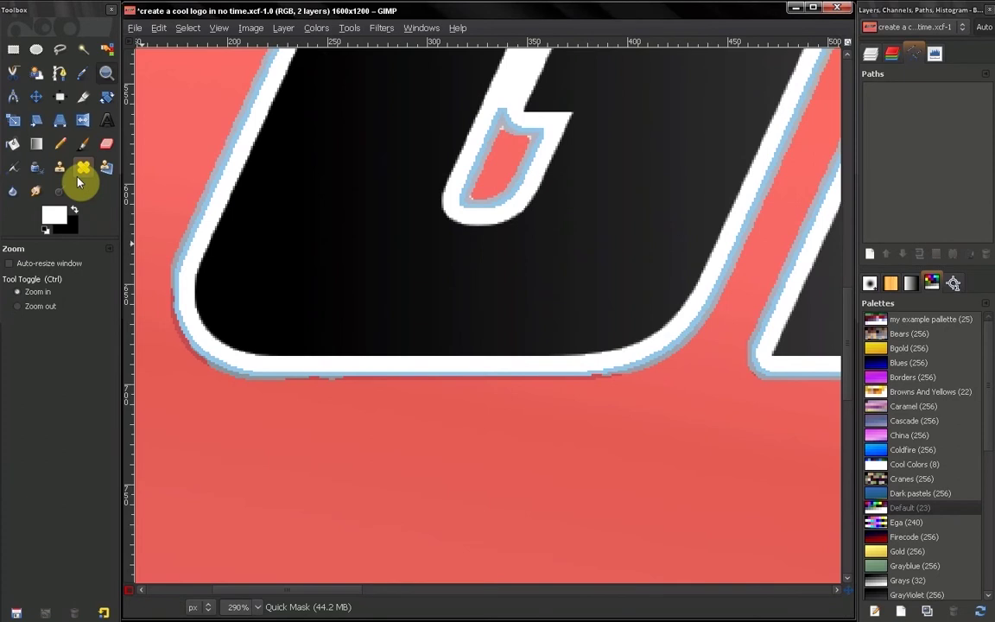
{"action": "left_click", "coordinate": [82, 144]}
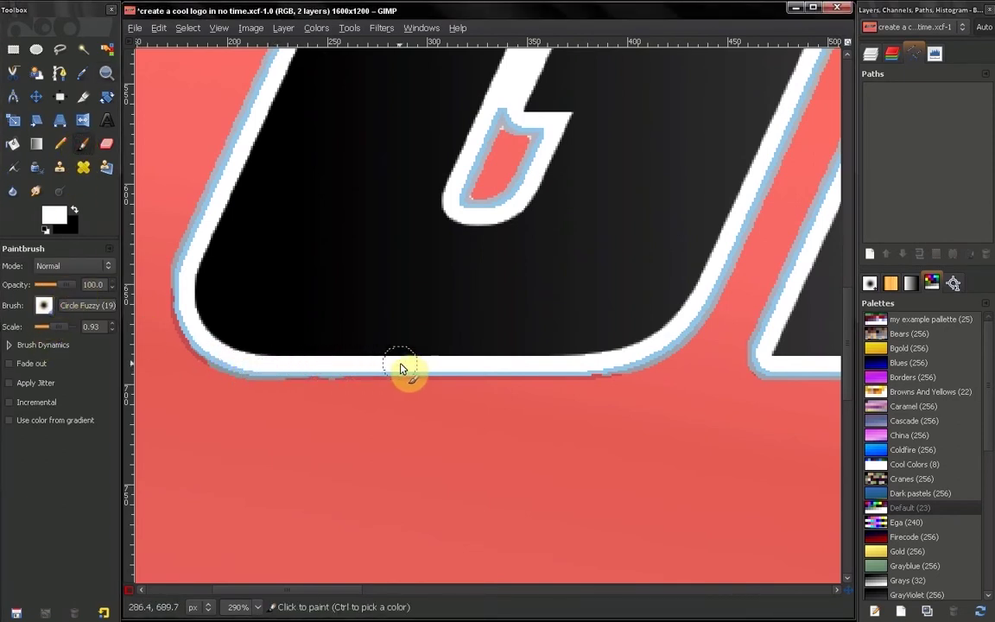
{"action": "left_click", "coordinate": [375, 371]}
{"action": "left_click_drag", "start_coordinate": [320, 378], "coordinate": [520, 375]}
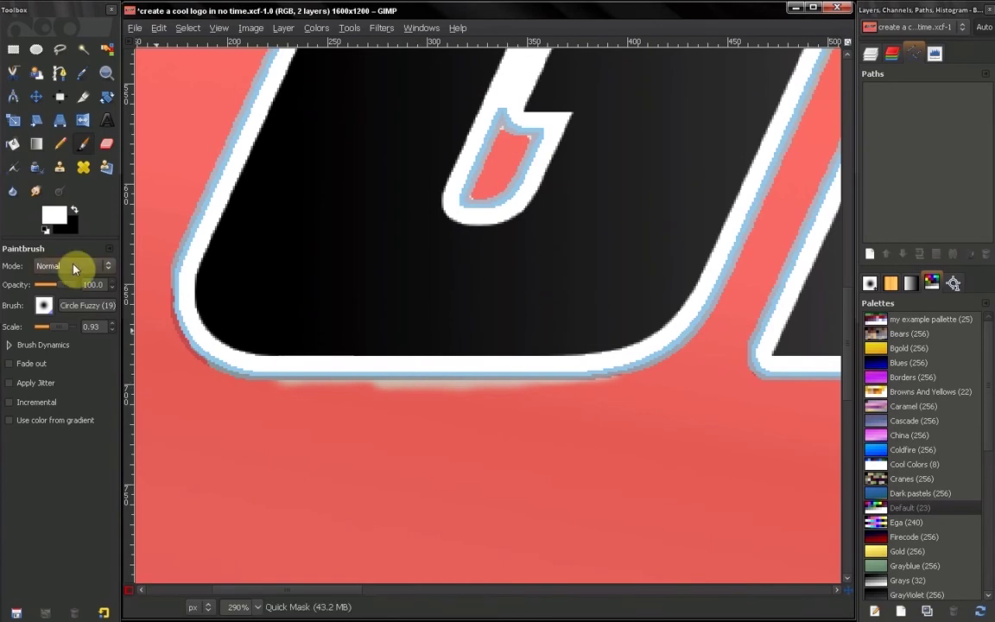
Switch the Paintbrush to the Circle (13) brush at scale 0.17 and paint a short white stroke below the G's lower edge.
{"action": "left_click_drag", "start_coordinate": [197, 276], "coordinate": [242, 417]}
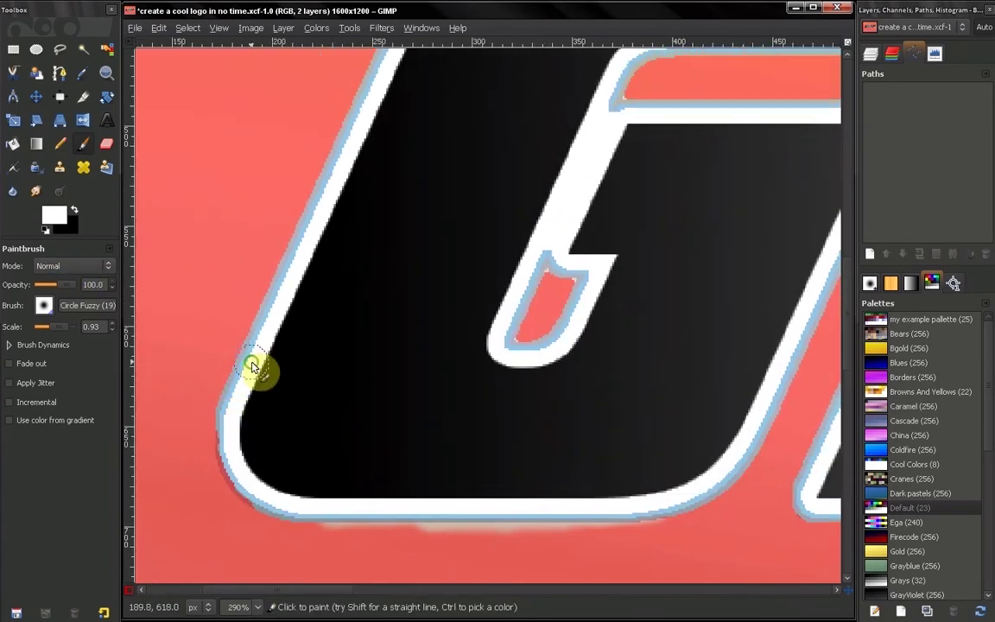
{"action": "scroll", "coordinate": [252, 367], "scroll_direction": "down", "scroll_amount": 3}
{"action": "scroll", "coordinate": [246, 285], "scroll_direction": "right", "scroll_amount": 1}
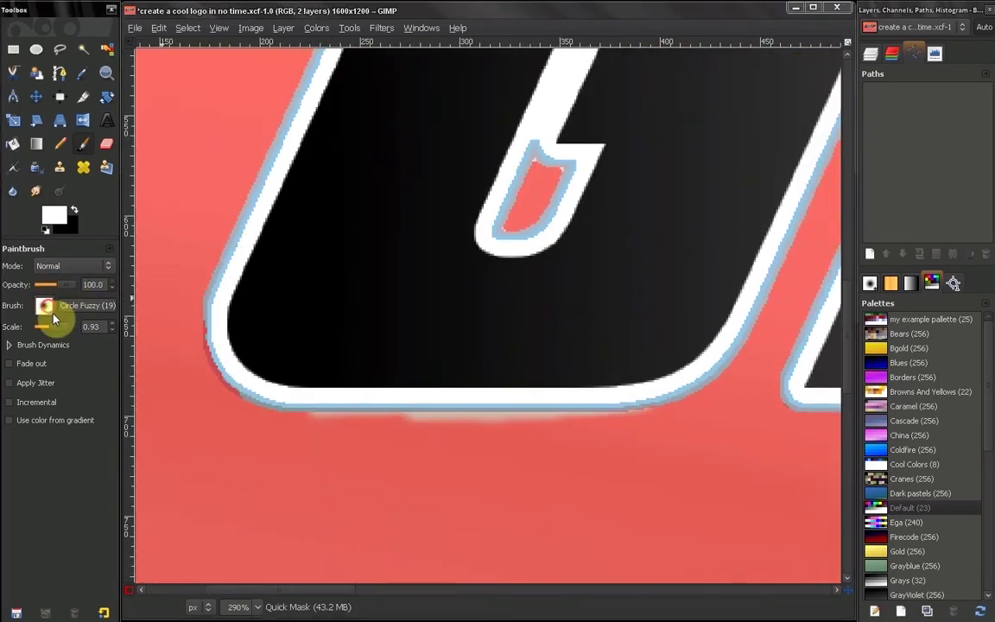
{"action": "left_click", "coordinate": [43, 305]}
{"action": "left_click", "coordinate": [44, 355]}
{"action": "left_click_drag", "start_coordinate": [57, 327], "coordinate": [49, 328]}
{"action": "left_click_drag", "start_coordinate": [317, 417], "coordinate": [330, 419]}
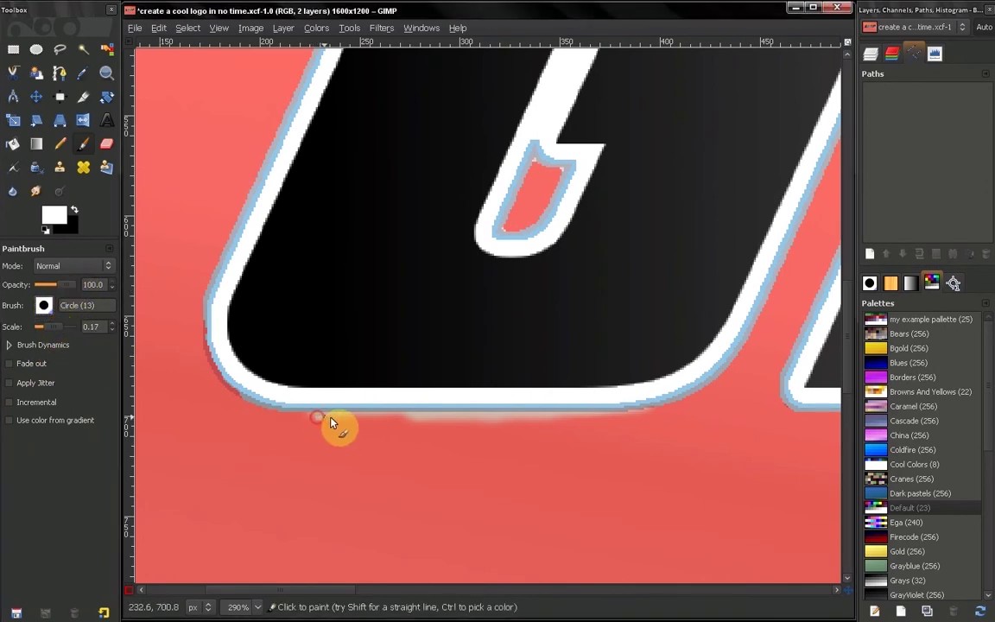
Make black the foreground color and paint the excess white below the G's lower edge back into the mask.
{"action": "left_click", "coordinate": [74, 210]}
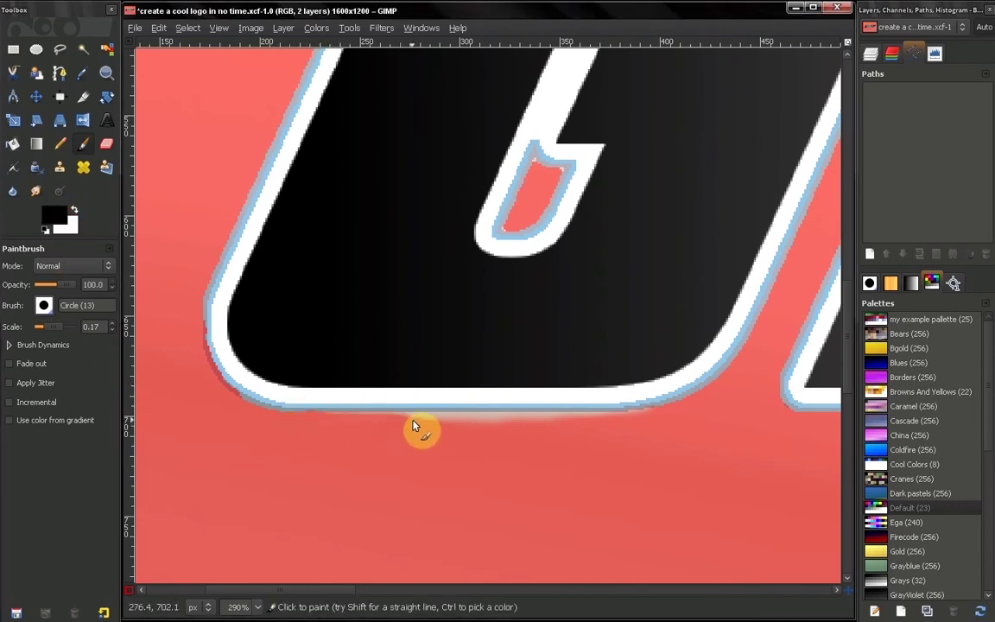
{"action": "left_click_drag", "start_coordinate": [413, 422], "coordinate": [428, 419]}
{"action": "mouse_move", "coordinate": [508, 425]}
{"action": "left_mouse_down"}
{"action": "mouse_move", "coordinate": [551, 419]}
{"action": "mouse_move", "coordinate": [450, 425]}
{"action": "mouse_move", "coordinate": [590, 421]}
{"action": "left_mouse_up"}
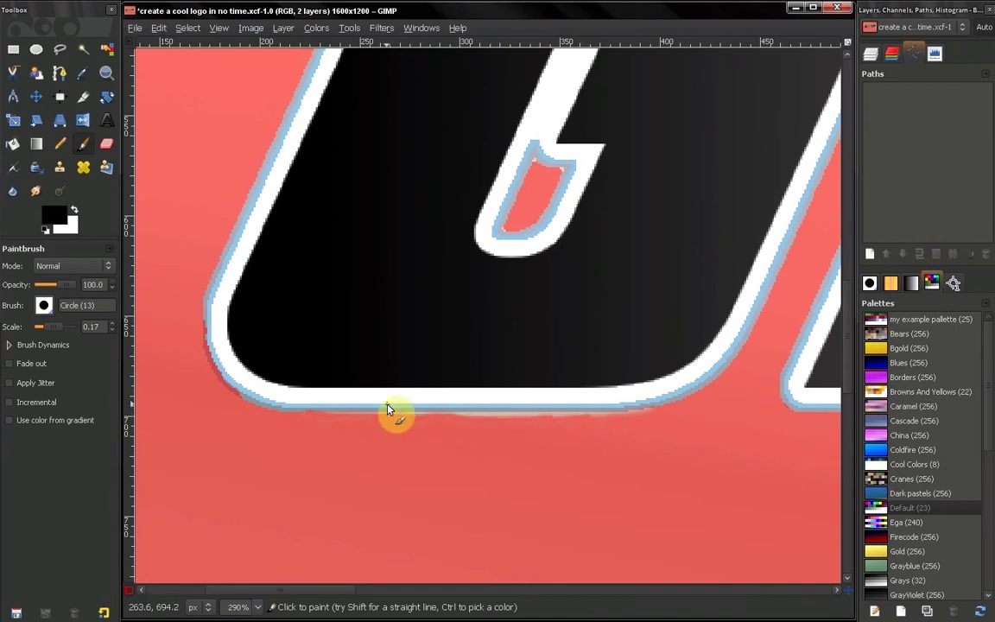
{"action": "left_click", "coordinate": [256, 607]}
{"action": "left_click", "coordinate": [254, 551]}
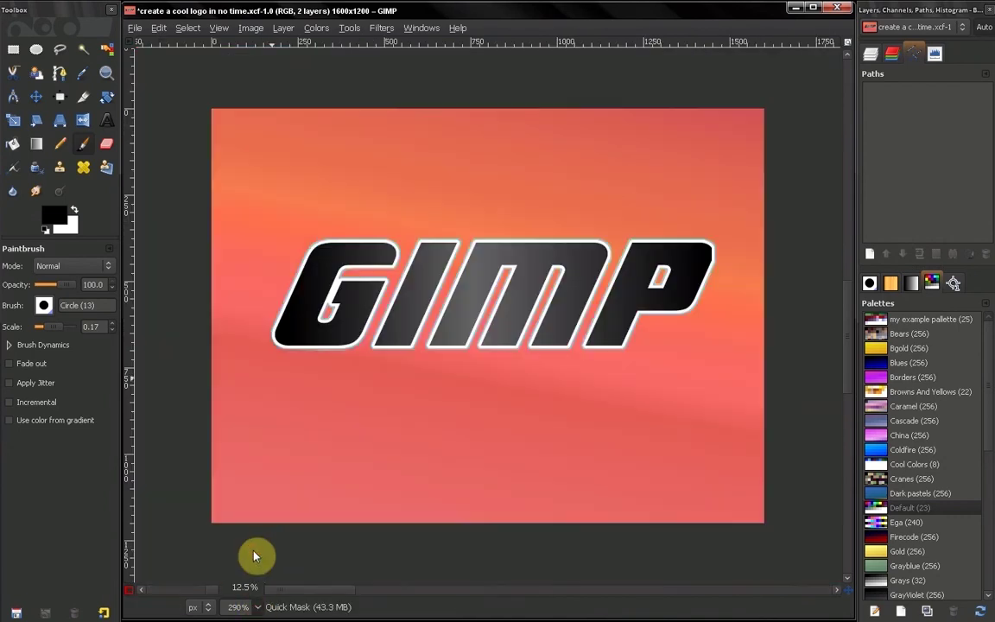